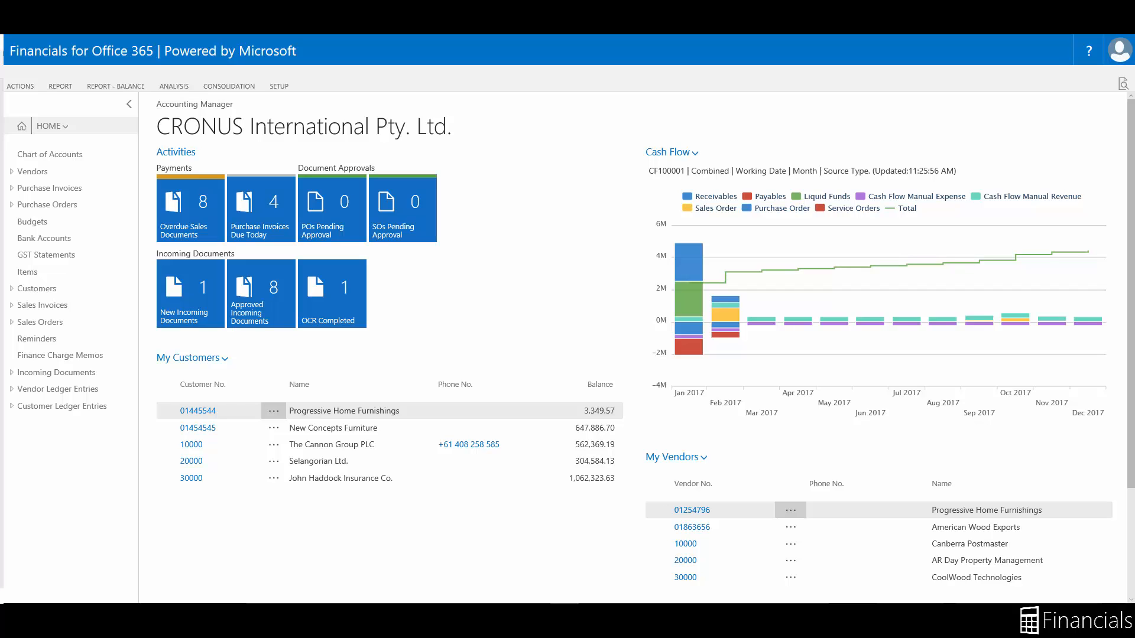
Find the Dimensions page and open the dimension values of the AREA dimension.
{"action": "left_click", "coordinate": [1124, 87]}
{"action": "type", "text": "dim"}
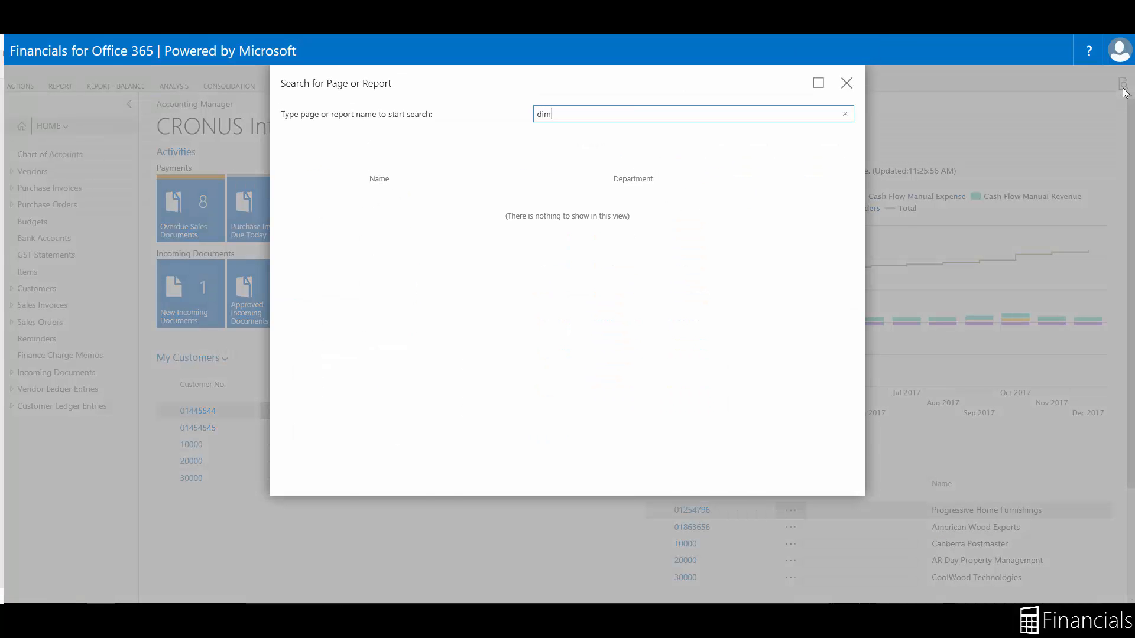
{"action": "left_click", "coordinate": [398, 208]}
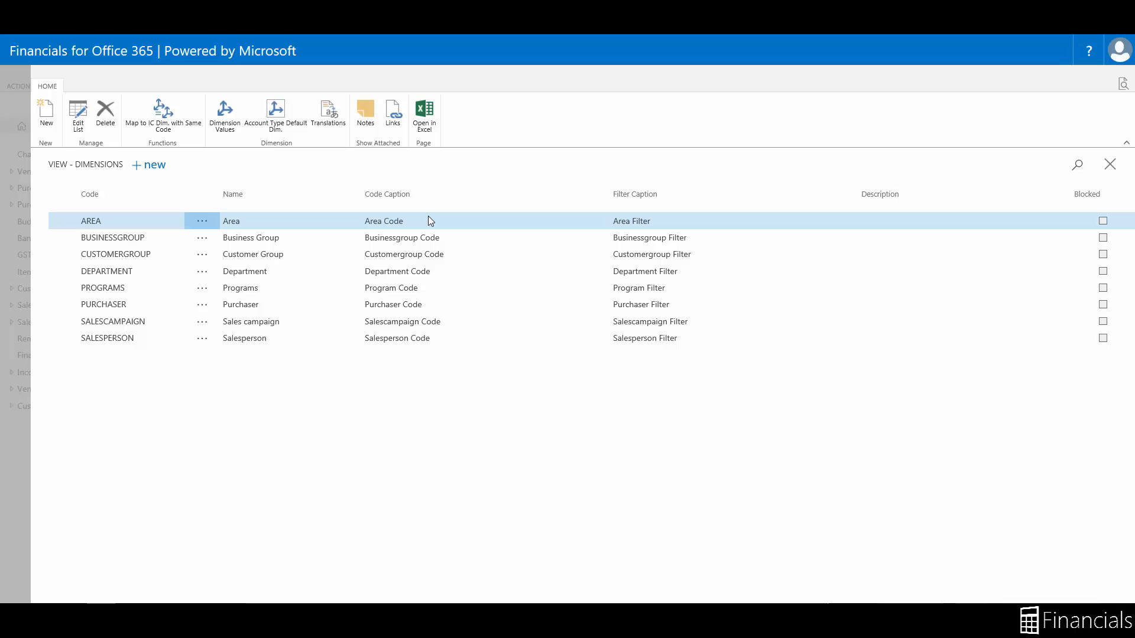
{"action": "left_click", "coordinate": [441, 225]}
{"action": "left_click", "coordinate": [231, 124]}
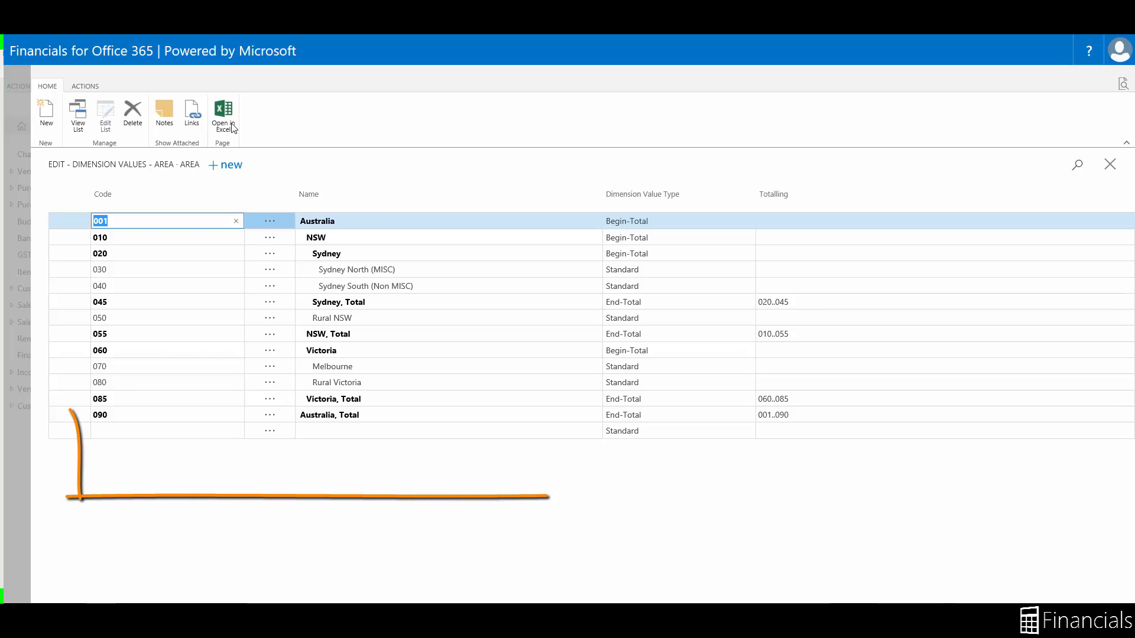
Add the AREA dimension value 101, named New Zealand, with the Begin-Total type.
{"action": "left_click", "coordinate": [139, 432]}
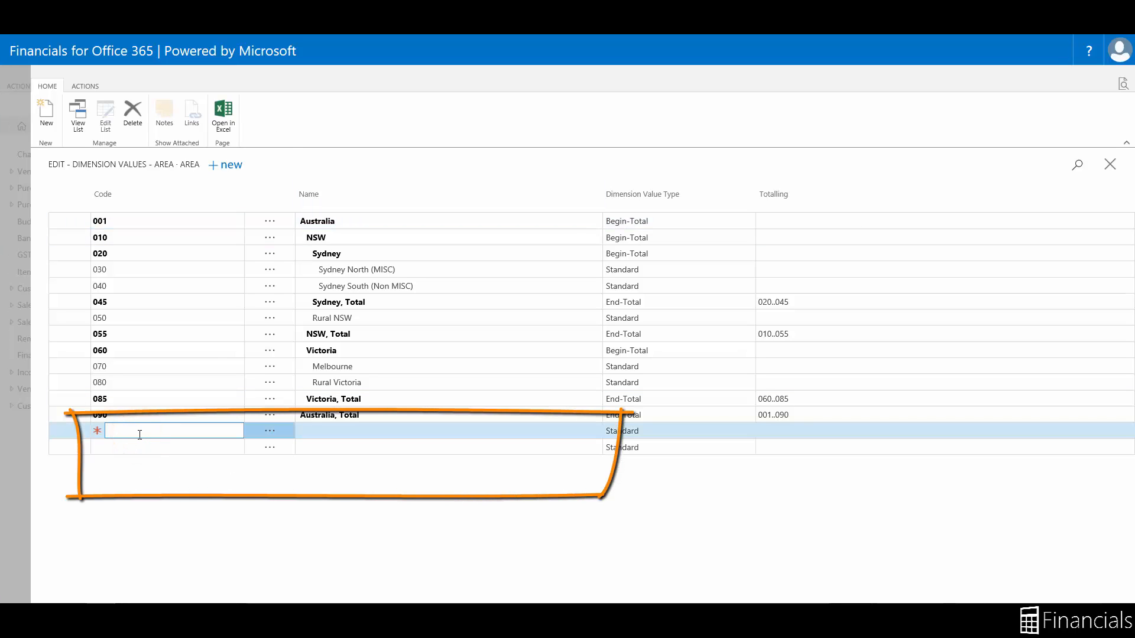
{"action": "type", "text": "101"}
{"action": "key", "text": "Tab"}
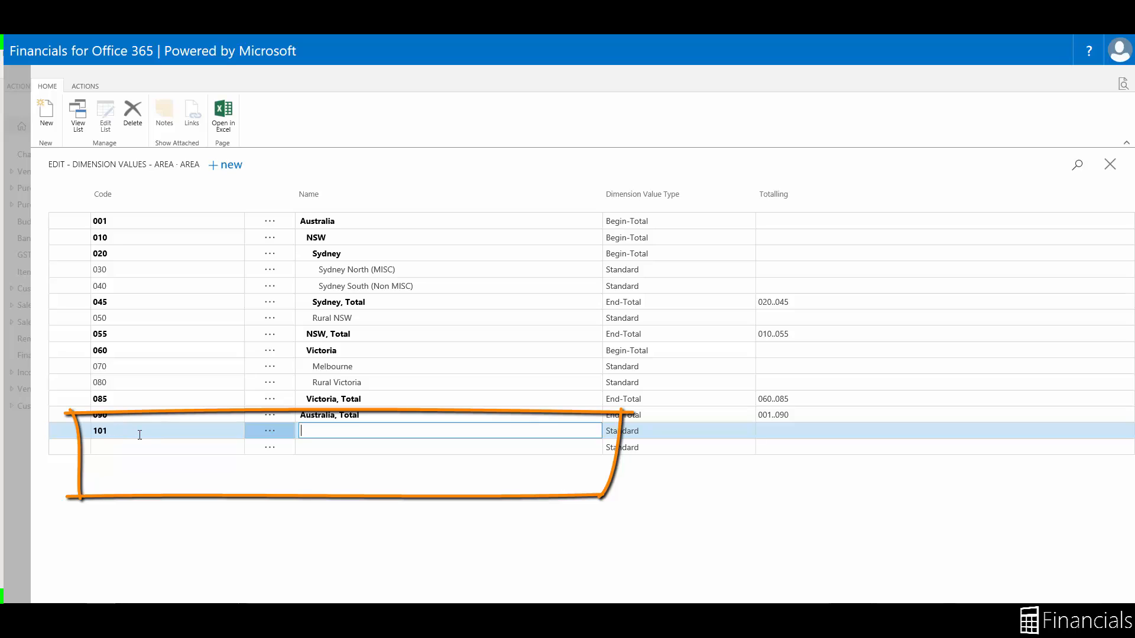
{"action": "type", "text": "Ne"}
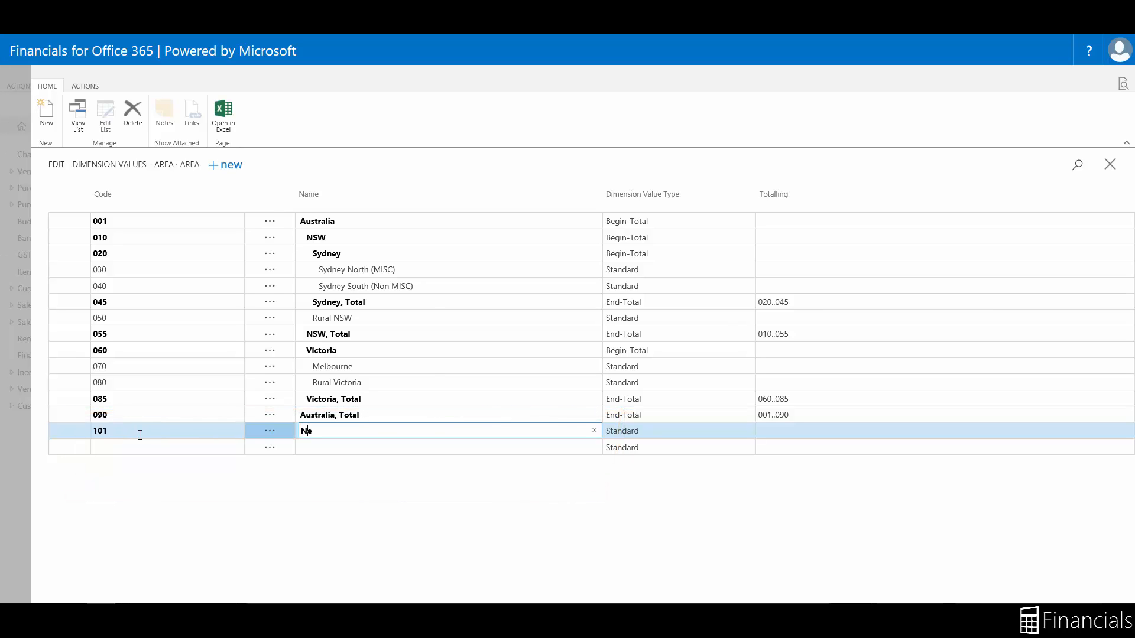
{"action": "type", "text": "w Zealand"}
{"action": "key", "text": "Tab"}
{"action": "type", "text": "b"}
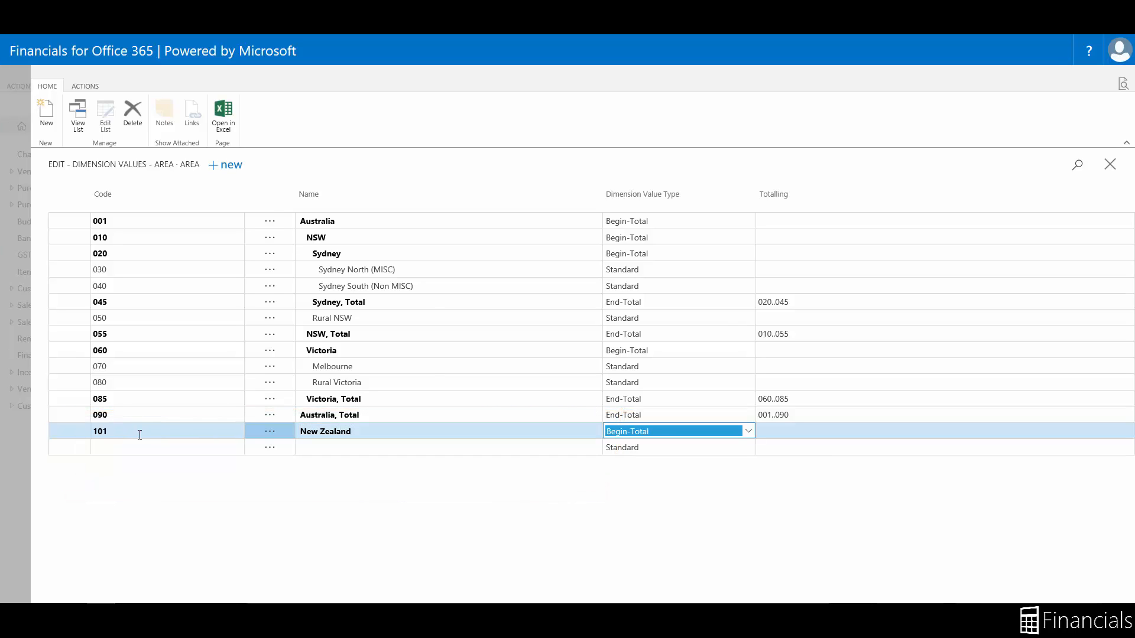
{"action": "key", "text": "Return"}
Add the AREA dimension value 110, named North island, keeping the Standard type.
{"action": "type", "text": "110"}
{"action": "key", "text": "Tab"}
{"action": "type", "text": "North island"}
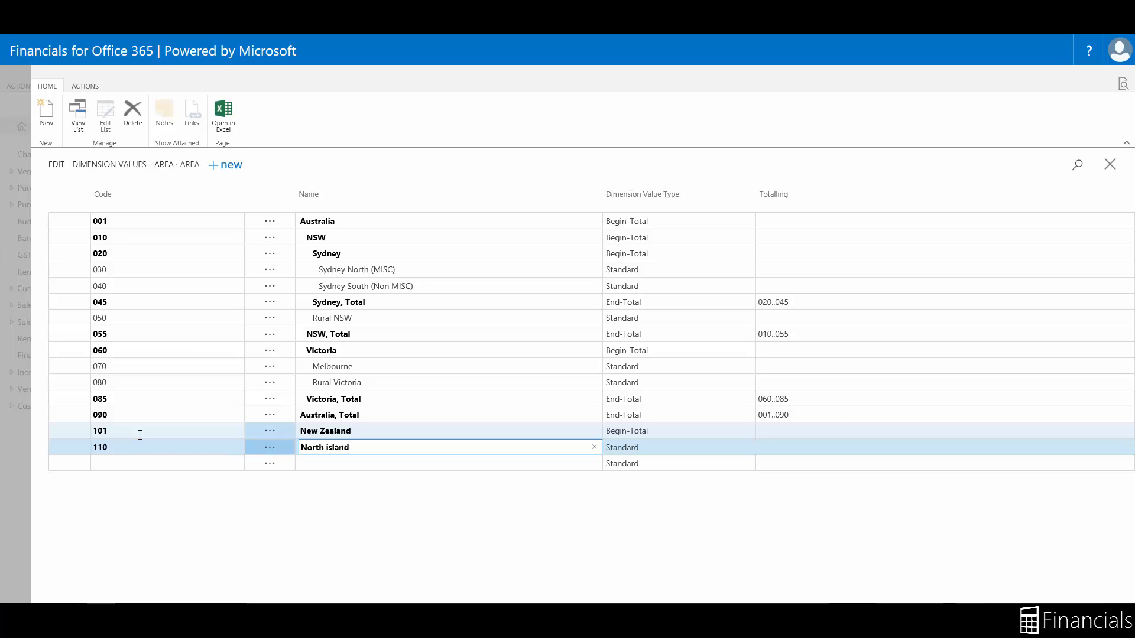
{"action": "key", "text": "Tab"}
{"action": "key", "text": "Return"}
Add the AREA dimension value 120, named South island, keeping the Standard type.
{"action": "type", "text": "120"}
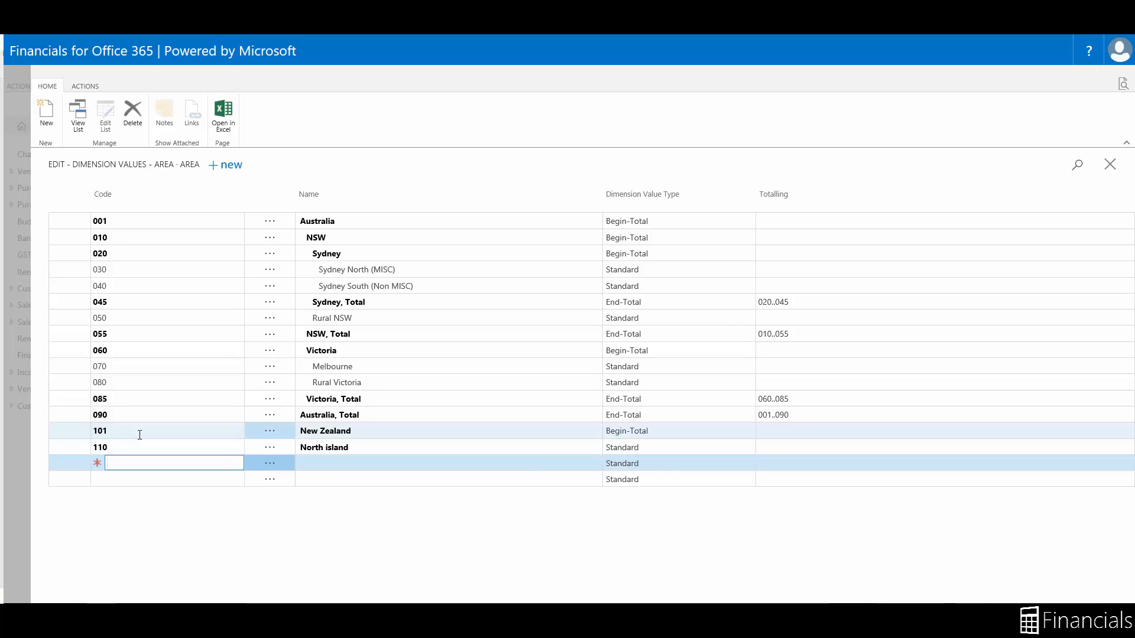
{"action": "key", "text": "Tab"}
{"action": "type", "text": "South island"}
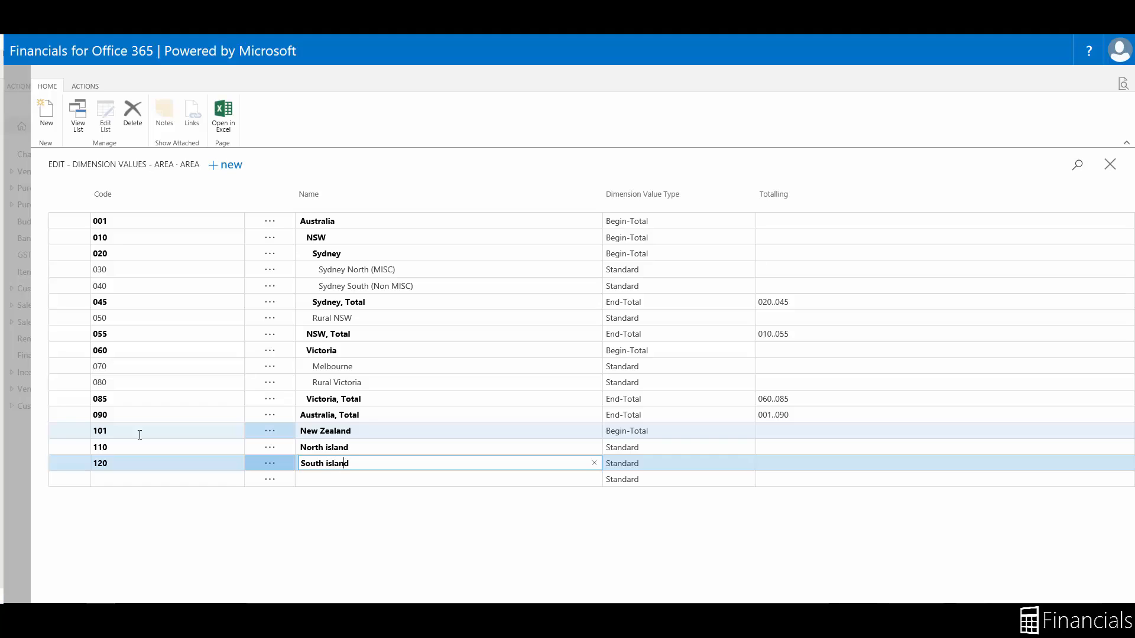
{"action": "key", "text": "Tab"}
{"action": "key", "text": "Return"}
Add the AREA dimension value 125, named "New Zealand, Total", with the End-Total type and totalling 110..125.
{"action": "type", "text": "125"}
{"action": "key", "text": "Tab"}
{"action": "type", "text": "New "}
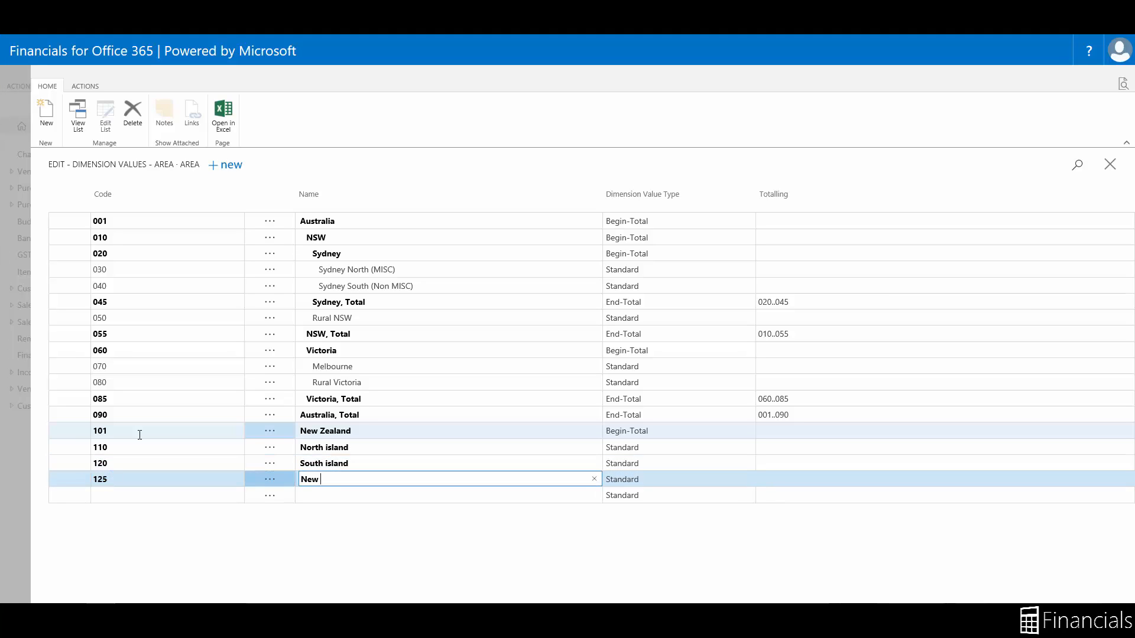
{"action": "type", "text": "Zealand, Total"}
{"action": "key", "text": "Tab"}
{"action": "key", "text": "e"}
{"action": "key", "text": "Tab"}
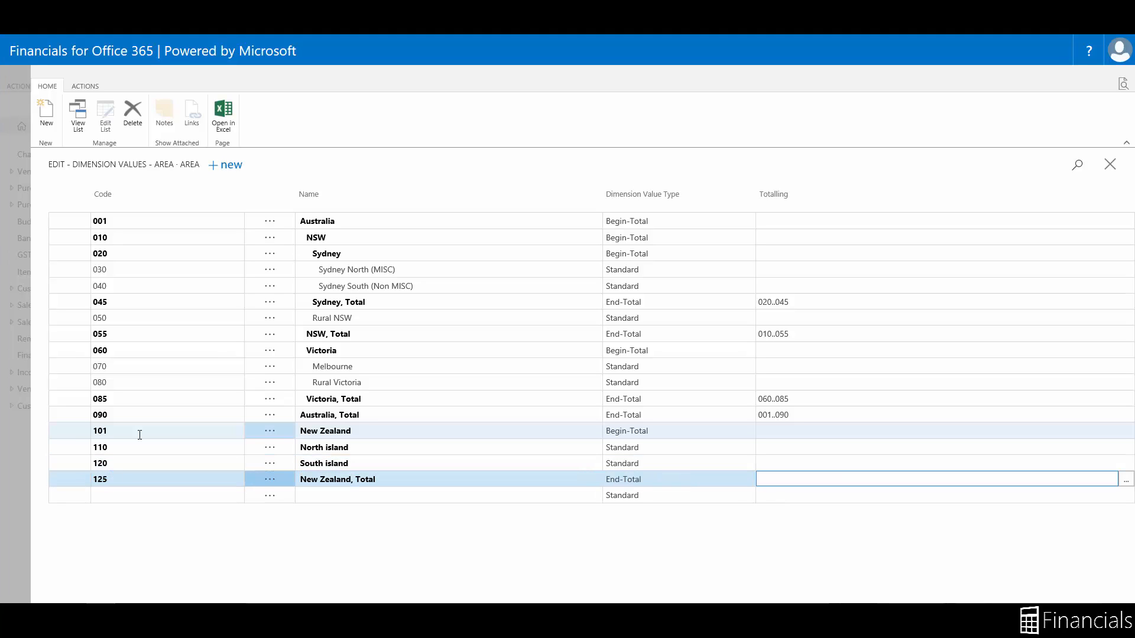
{"action": "type", "text": "110..125"}
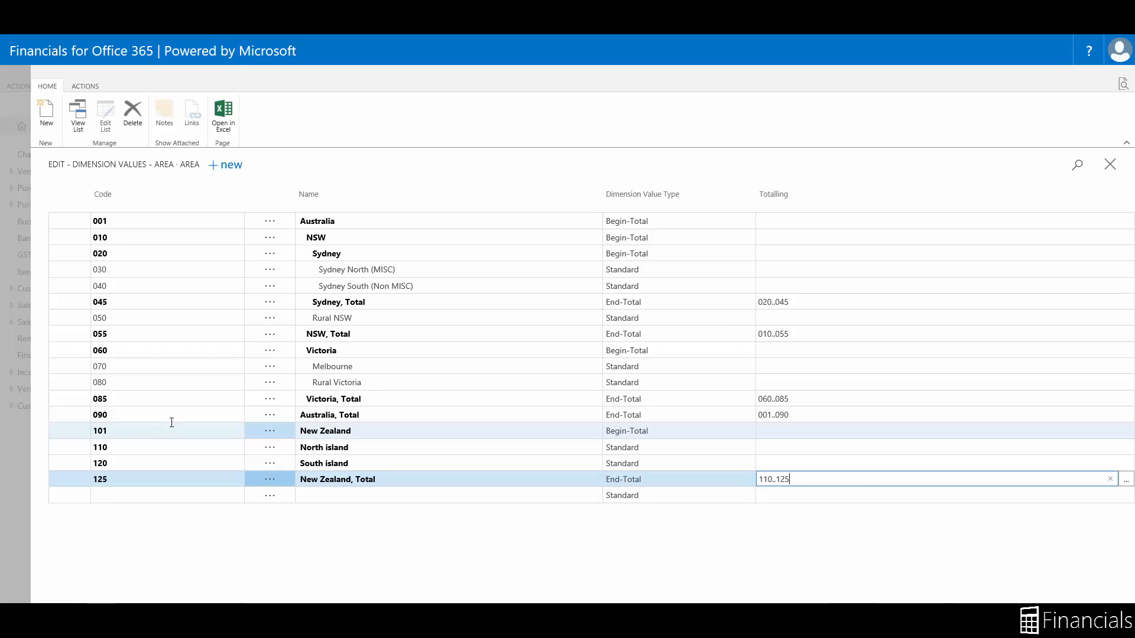
Indent the dimension values of the AREA dimension.
{"action": "left_click", "coordinate": [86, 84]}
{"action": "left_click", "coordinate": [65, 108]}
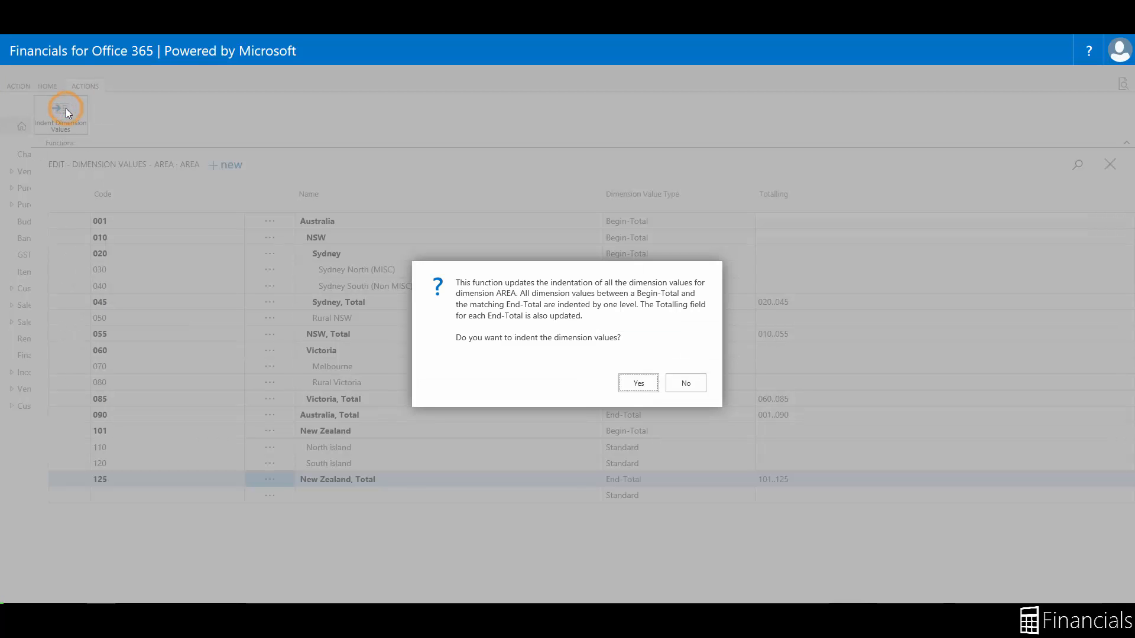
{"action": "left_click", "coordinate": [647, 389]}
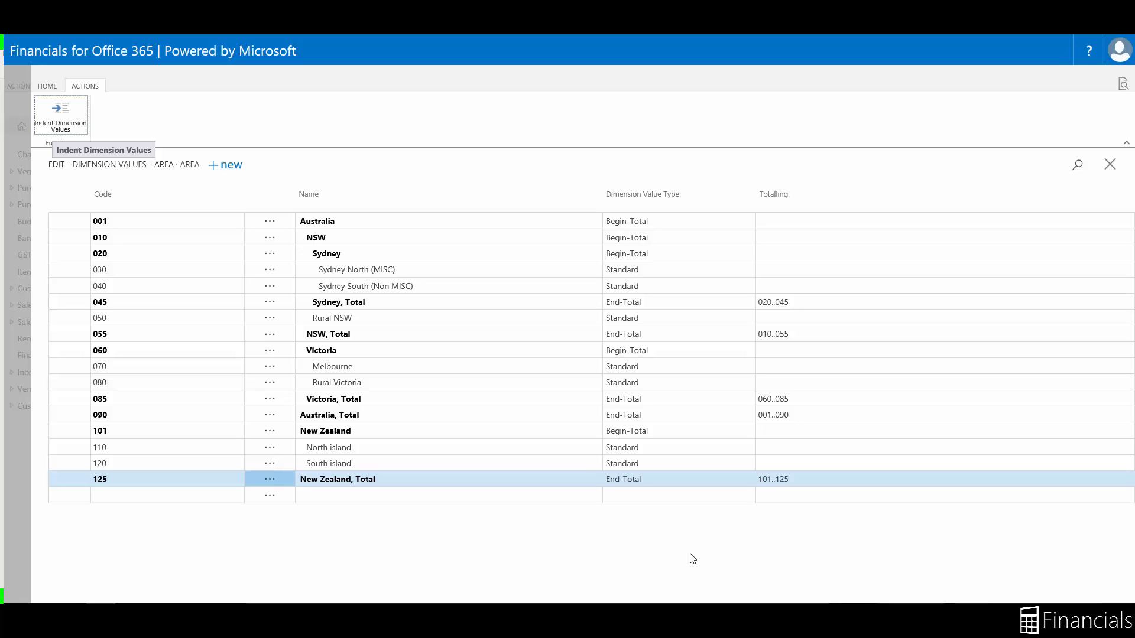
Return to the home page and open the default dimensions of customer New Concepts Furniture from the Customers list.
{"action": "left_click", "coordinate": [21, 230]}
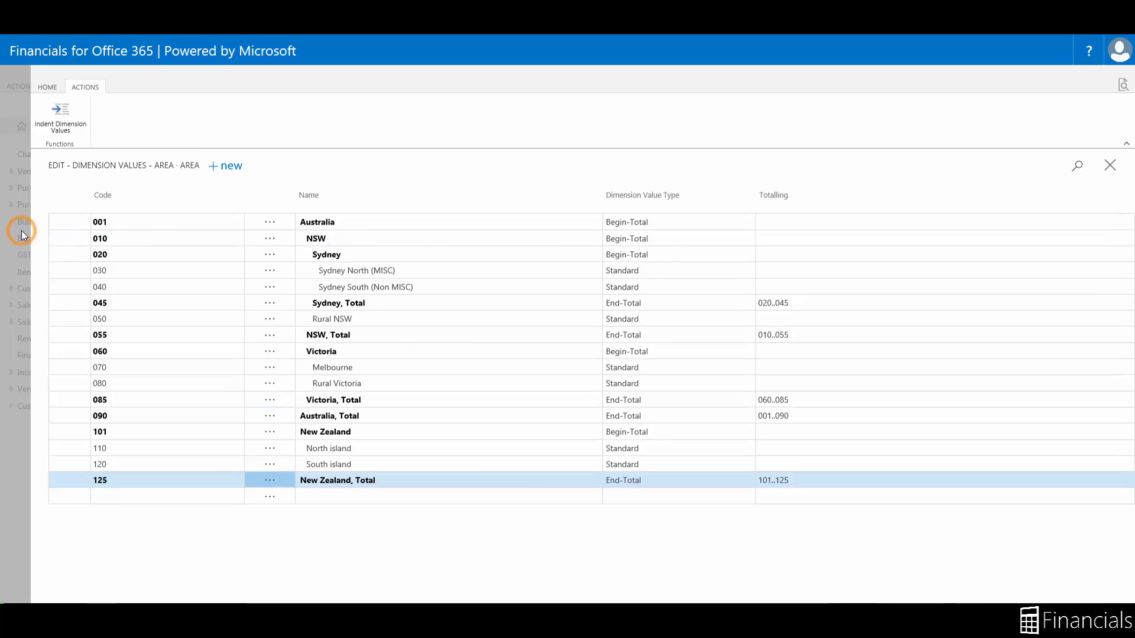
{"action": "left_click", "coordinate": [21, 232]}
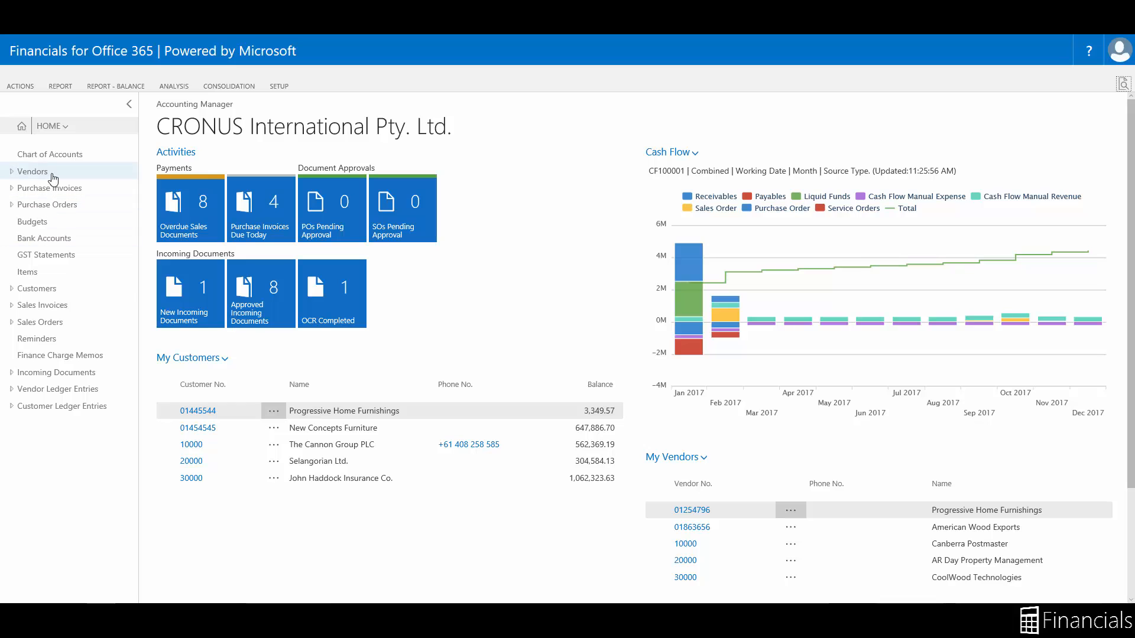
{"action": "left_click", "coordinate": [70, 292]}
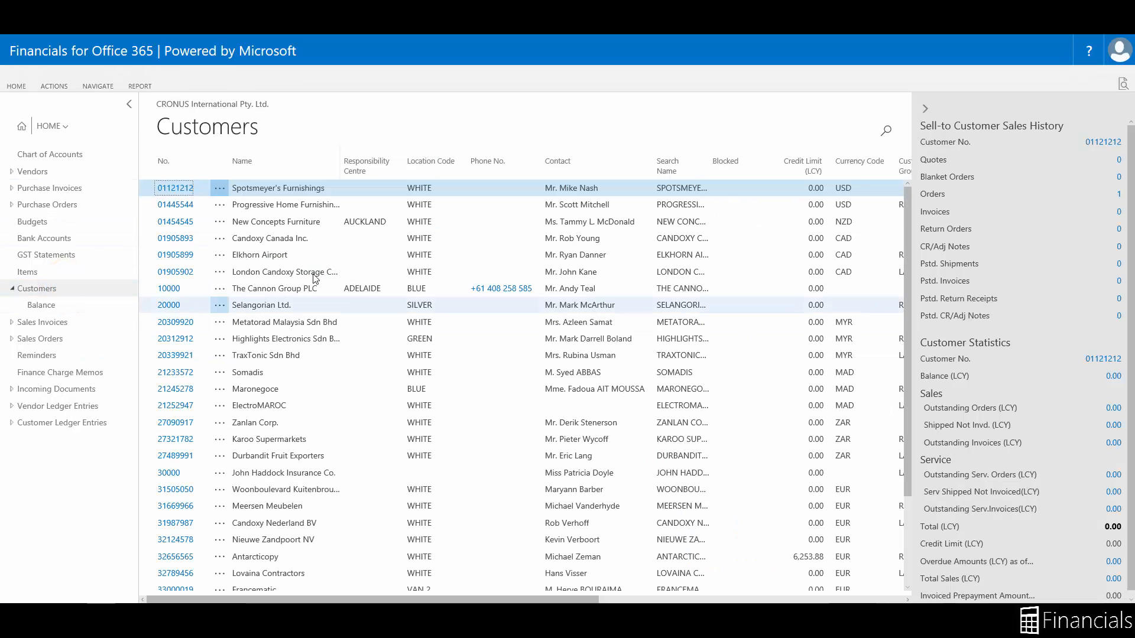
{"action": "left_click", "coordinate": [337, 225]}
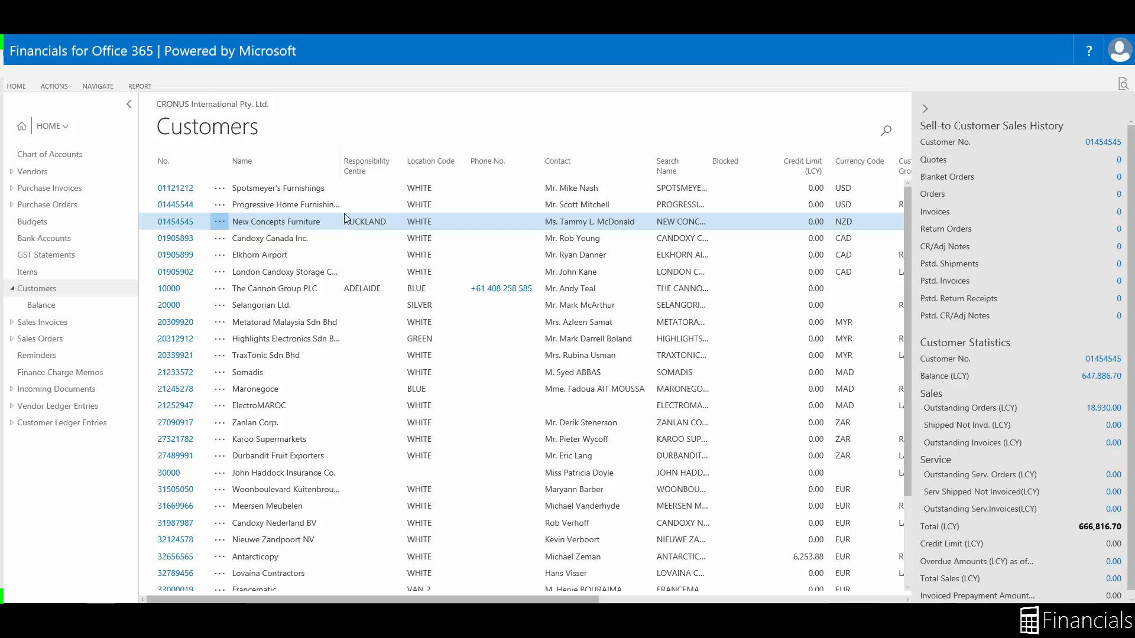
{"action": "left_click", "coordinate": [87, 87]}
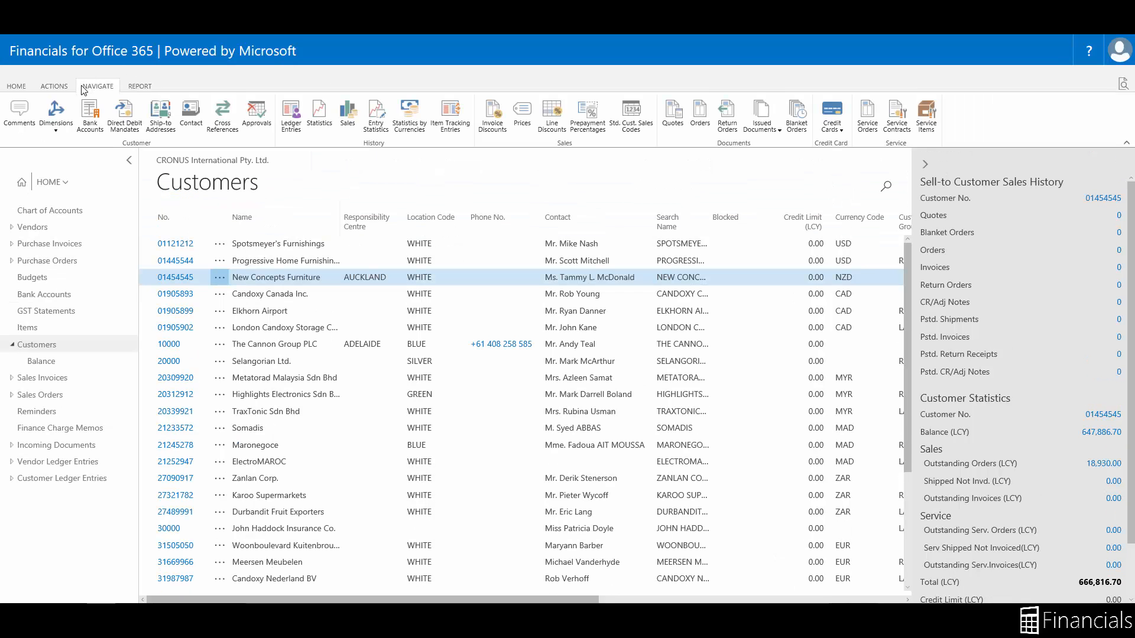
{"action": "left_click", "coordinate": [63, 131]}
{"action": "left_click", "coordinate": [66, 148]}
Add a default dimension line for AREA with the dimension value code 110, North island.
{"action": "left_click", "coordinate": [272, 185]}
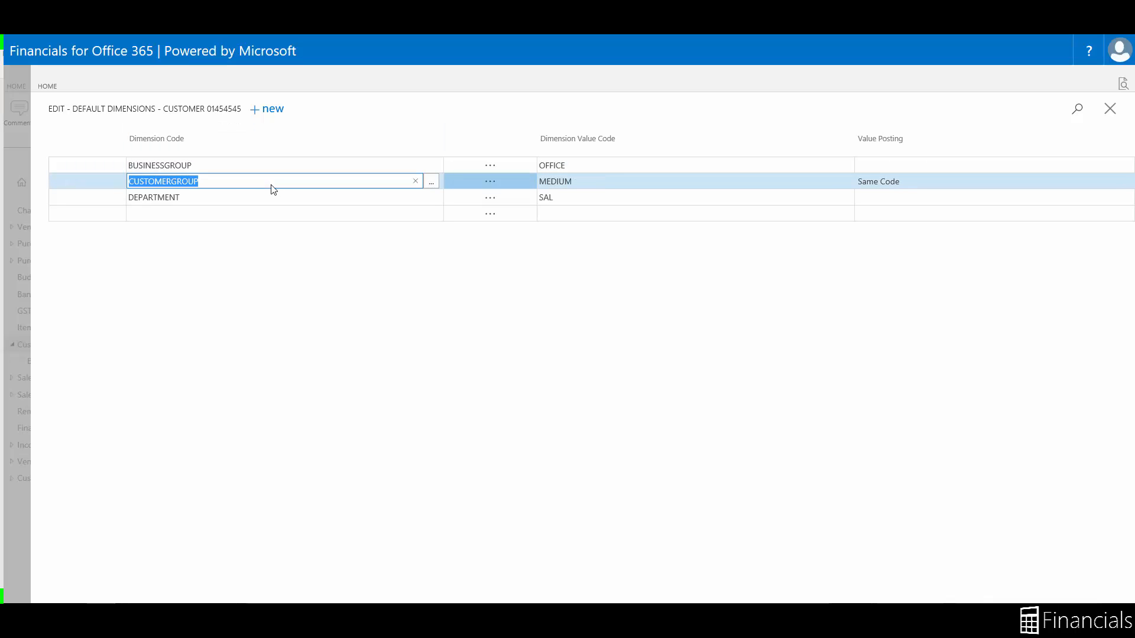
{"action": "left_click", "coordinate": [271, 198]}
{"action": "left_click", "coordinate": [271, 212]}
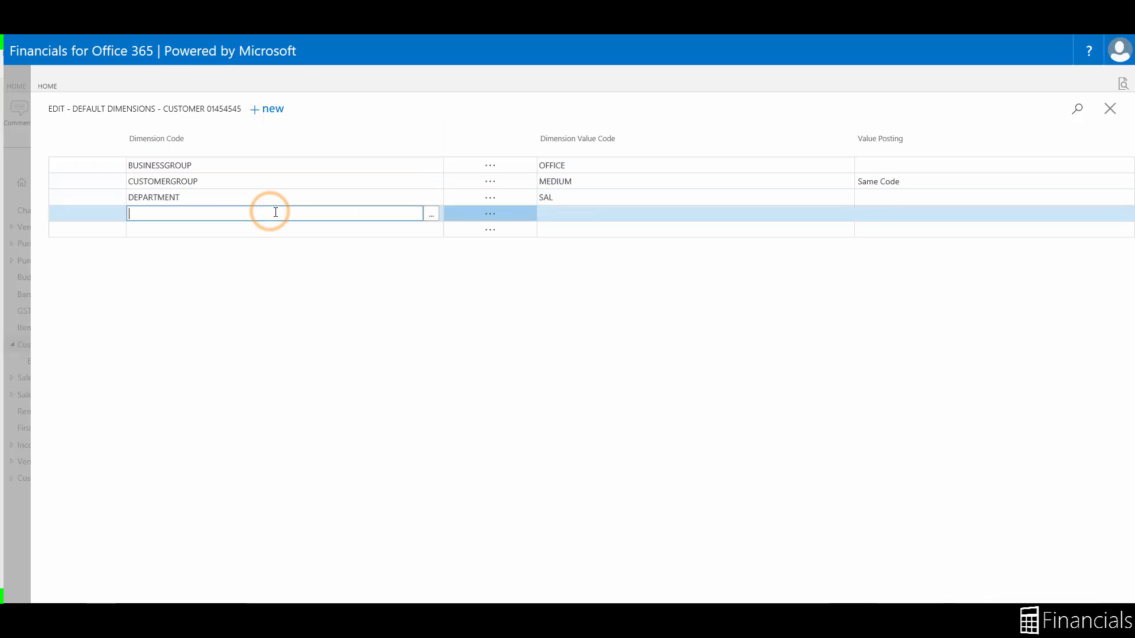
{"action": "left_click", "coordinate": [431, 214]}
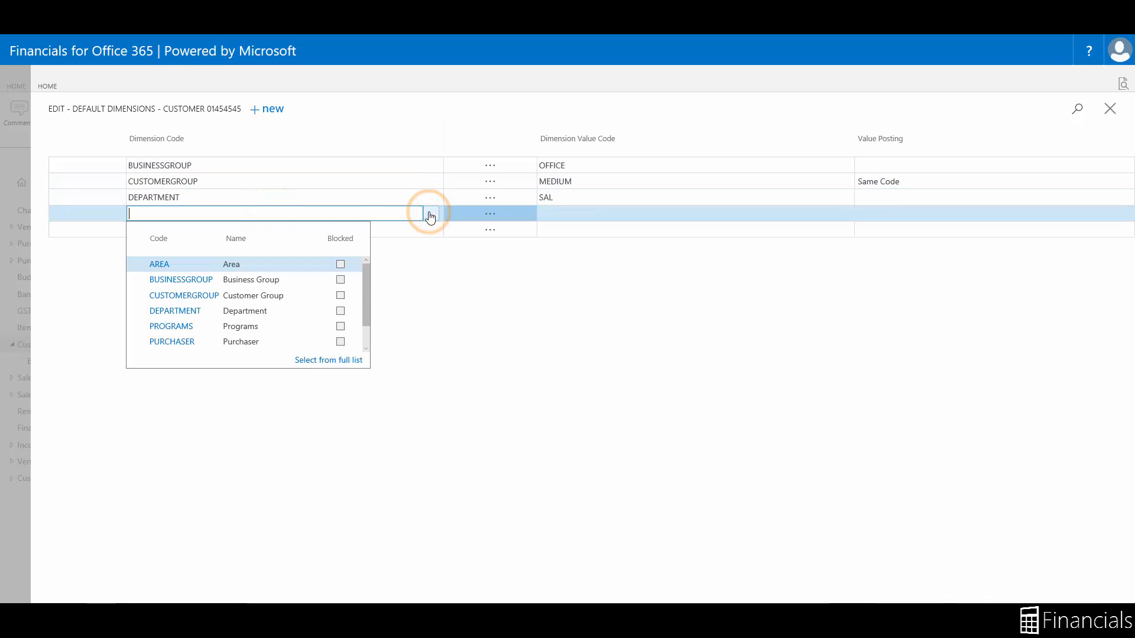
{"action": "left_click", "coordinate": [158, 264]}
{"action": "left_click", "coordinate": [669, 211]}
{"action": "left_click", "coordinate": [845, 214]}
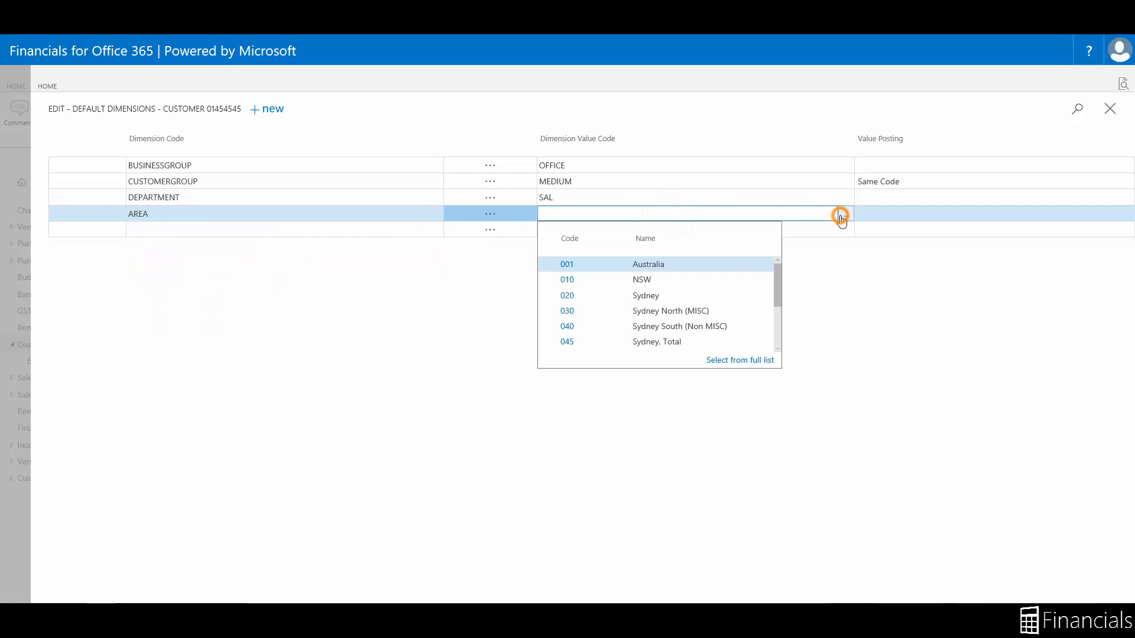
{"action": "scroll", "coordinate": [645, 274], "scroll_direction": "down", "scroll_amount": 5}
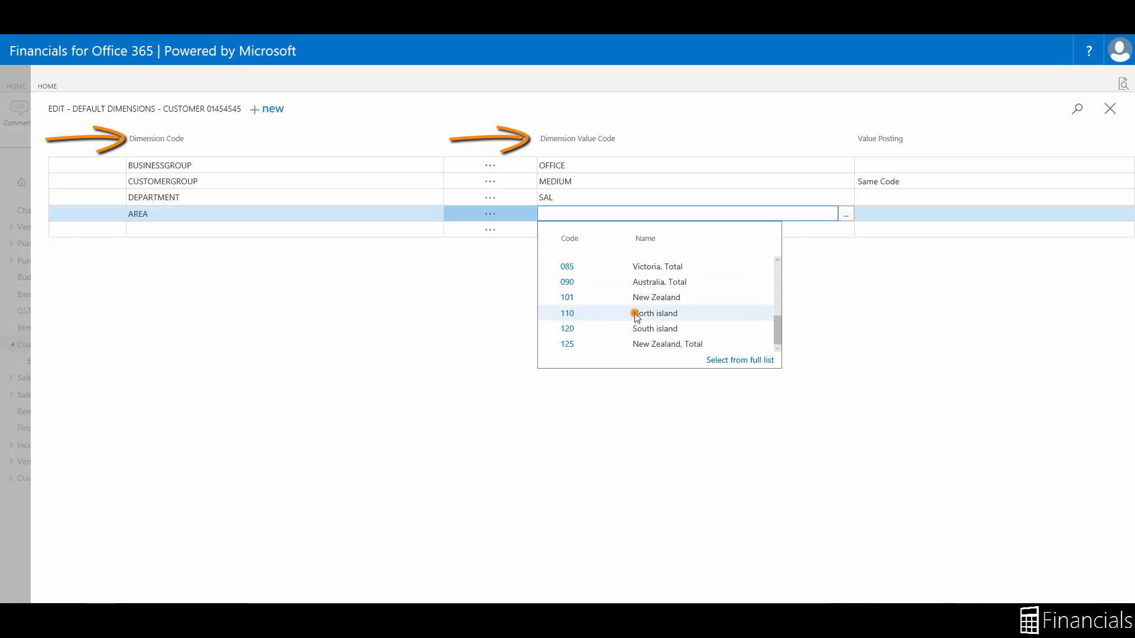
{"action": "left_click", "coordinate": [570, 316]}
Consult the Value Posting help topic and set the AREA default dimension's value posting to Code Mandatory.
{"action": "left_click", "coordinate": [1025, 216]}
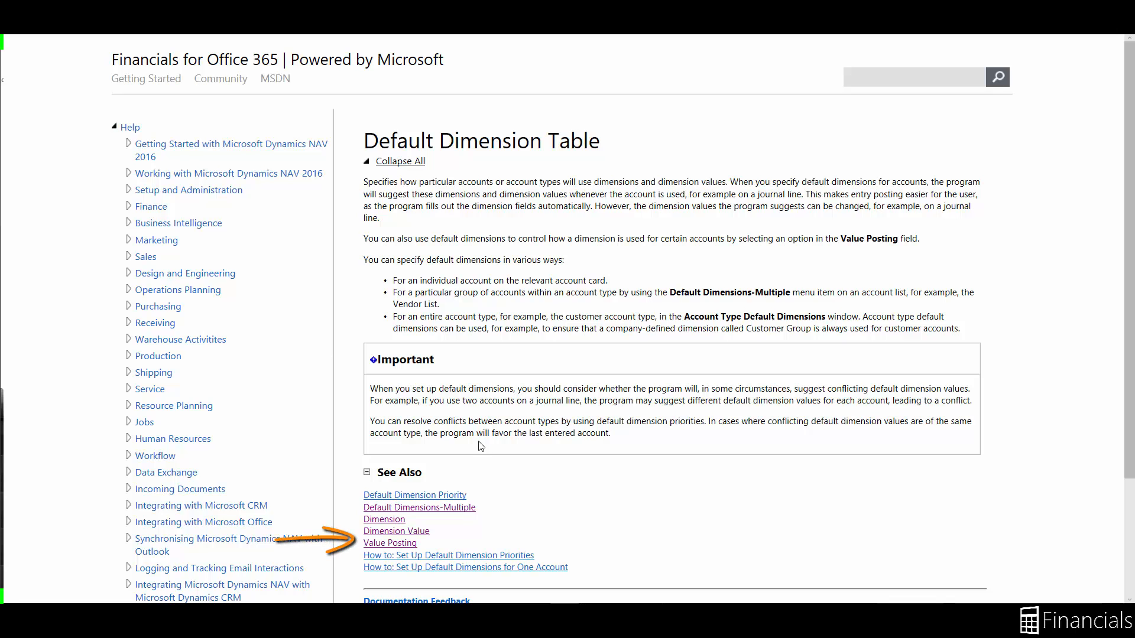
{"action": "left_click", "coordinate": [404, 544]}
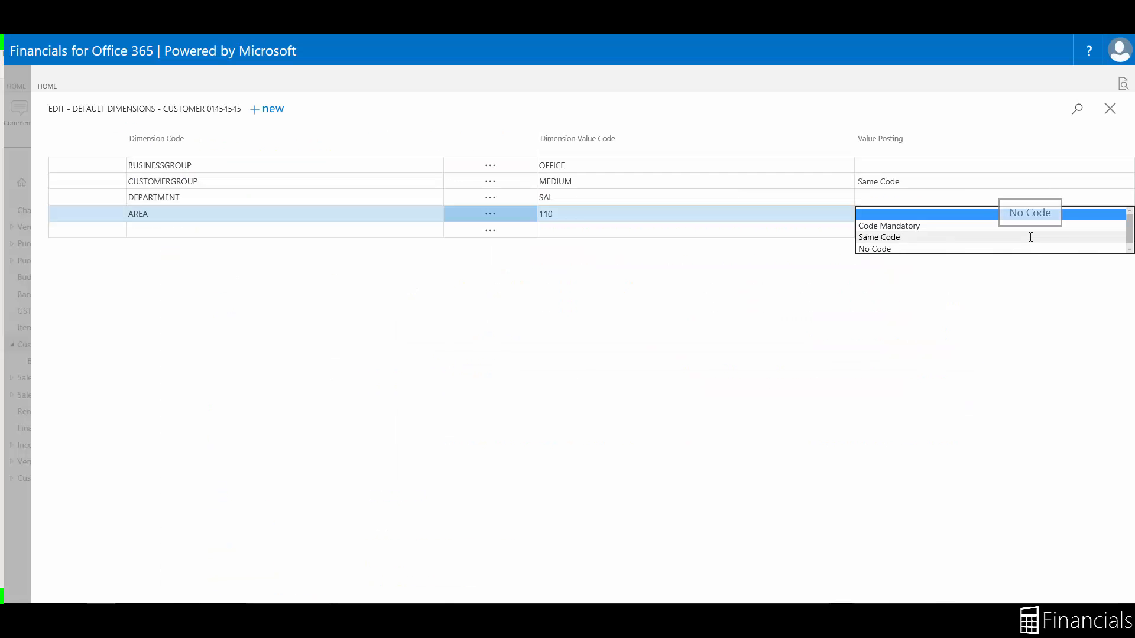
{"action": "left_click", "coordinate": [1028, 226]}
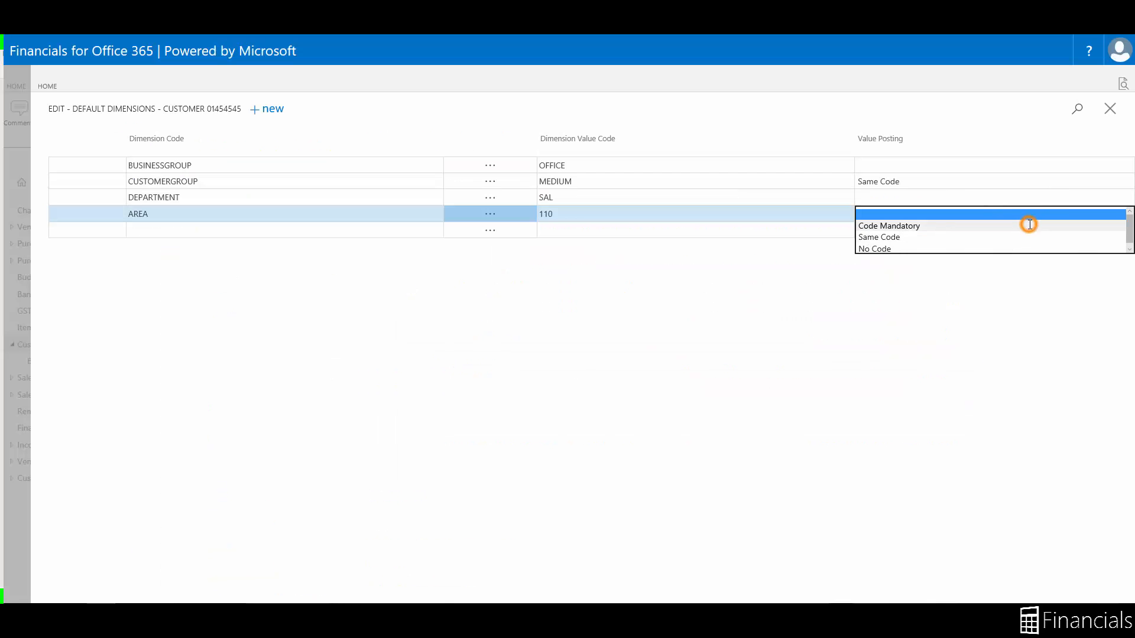
{"action": "left_click", "coordinate": [933, 286]}
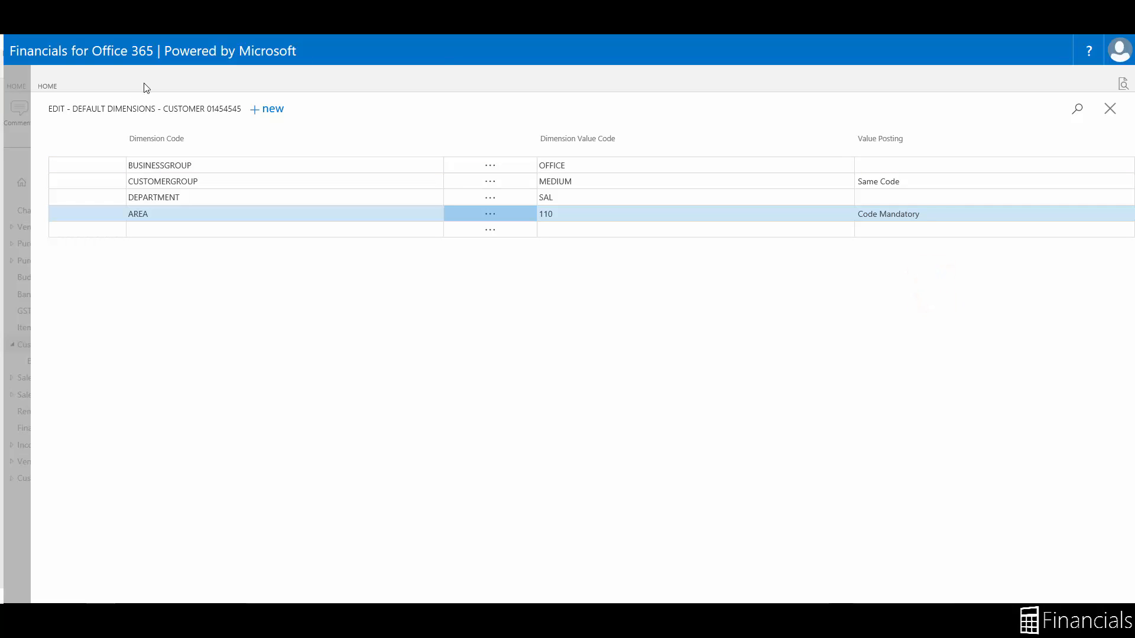
{"action": "left_click_drag", "start_coordinate": [164, 110], "coordinate": [238, 114]}
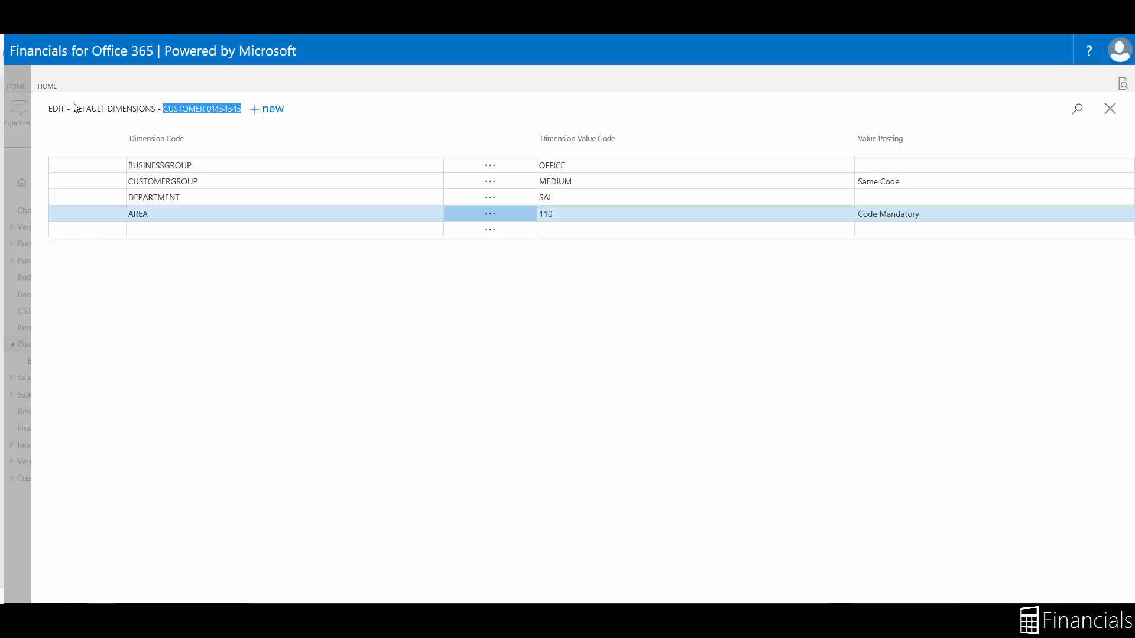
{"action": "left_click", "coordinate": [16, 155]}
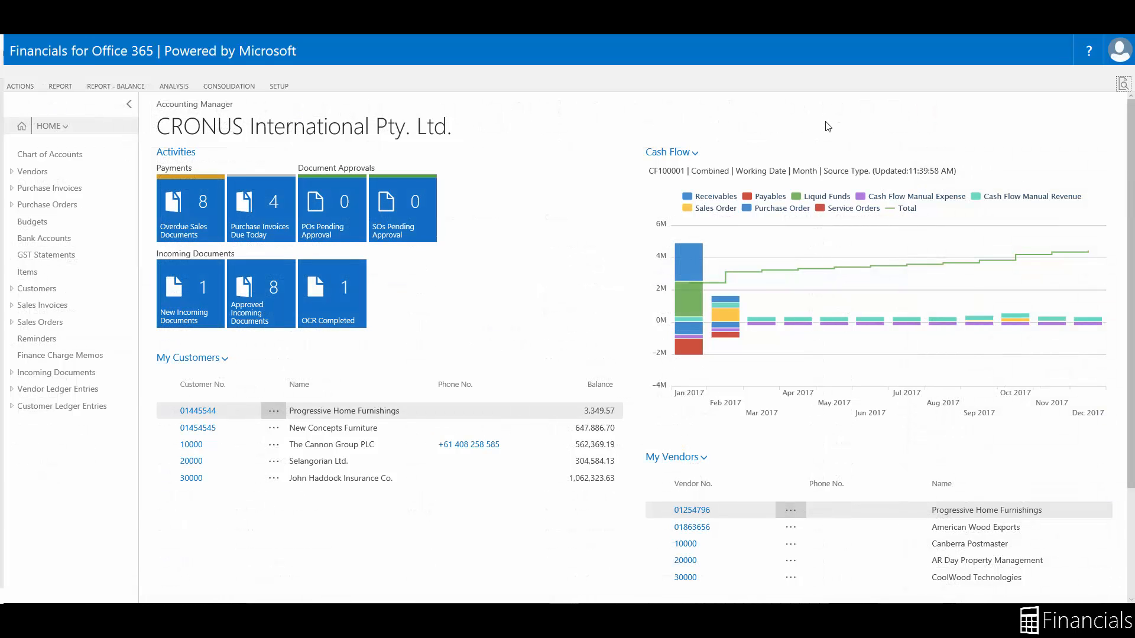
Find and open General Ledger Setup to review the global and shortcut dimension codes.
{"action": "left_click", "coordinate": [1123, 85]}
{"action": "type", "text": "gener"}
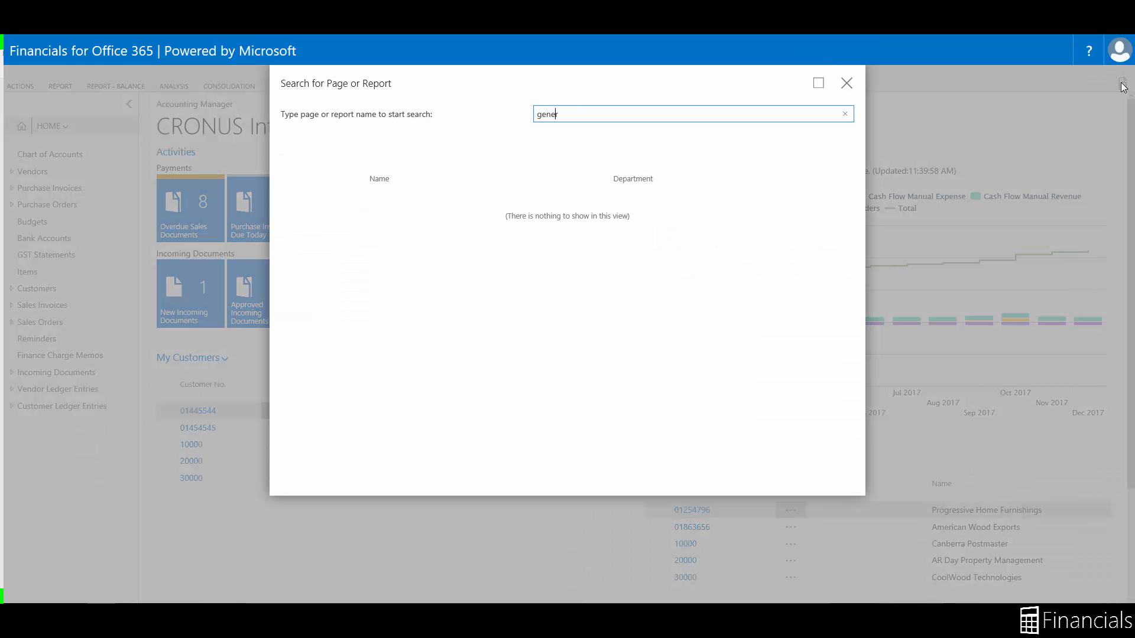
{"action": "type", "text": "al ledg"}
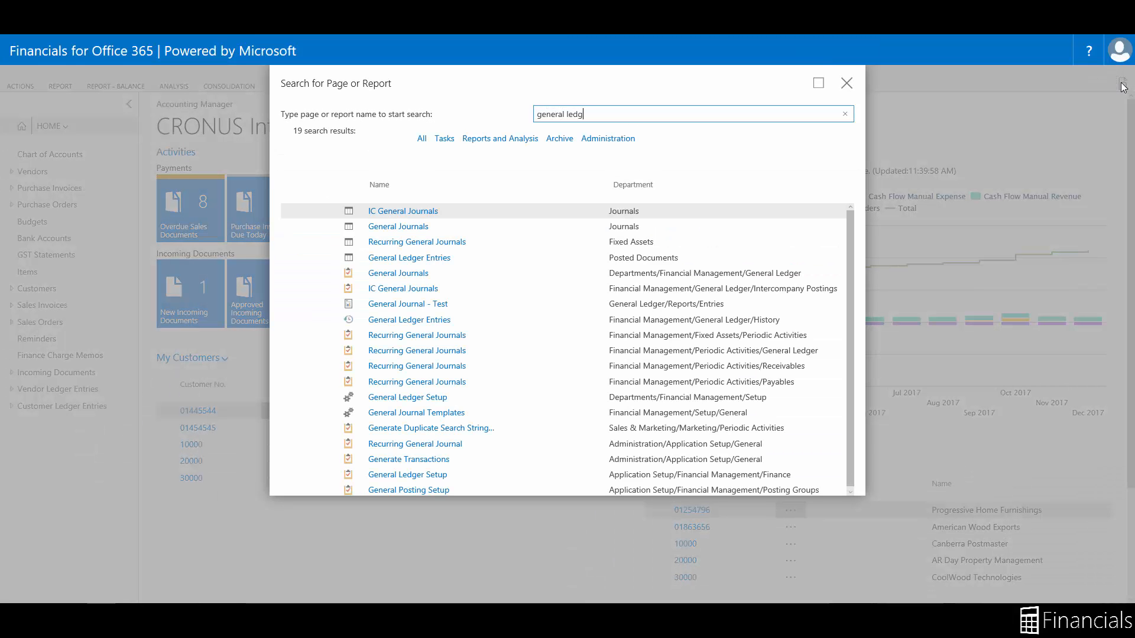
{"action": "left_click", "coordinate": [404, 243]}
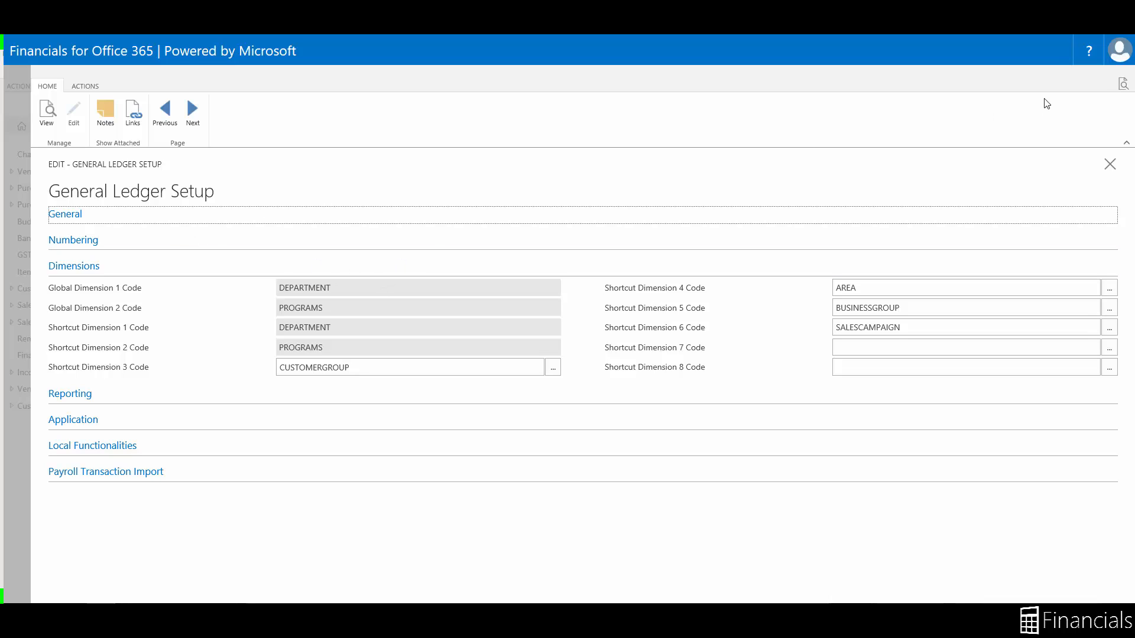
Search the pages and reports for "sales &" and open the first match.
{"action": "left_click", "coordinate": [1125, 86]}
{"action": "type", "text": "sales"}
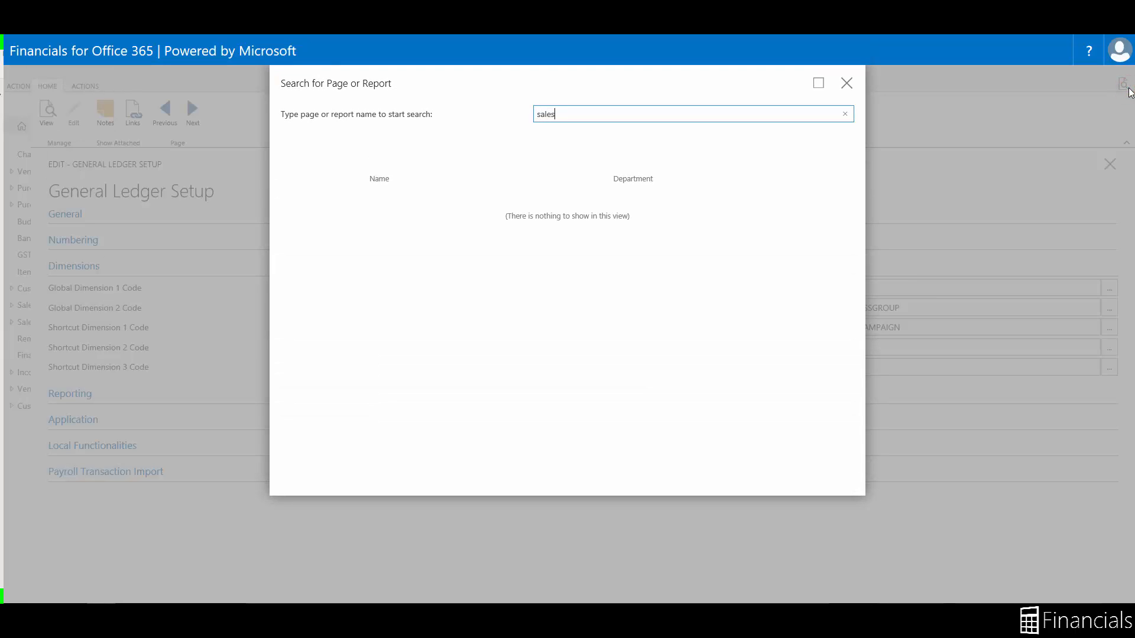
{"action": "type", "text": " &"}
{"action": "left_click", "coordinate": [431, 211]}
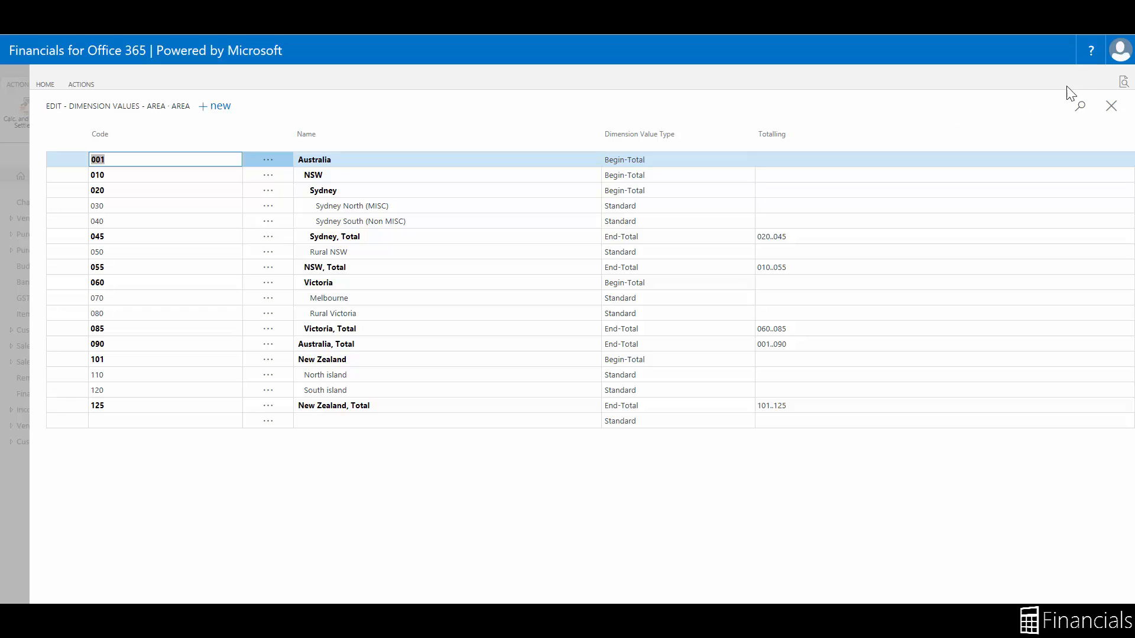
Open the Dimension Value Table help topic from the AREA dimension values and follow its reference to the Dimension topic.
{"action": "left_click", "coordinate": [1091, 51]}
{"action": "left_click", "coordinate": [1046, 81]}
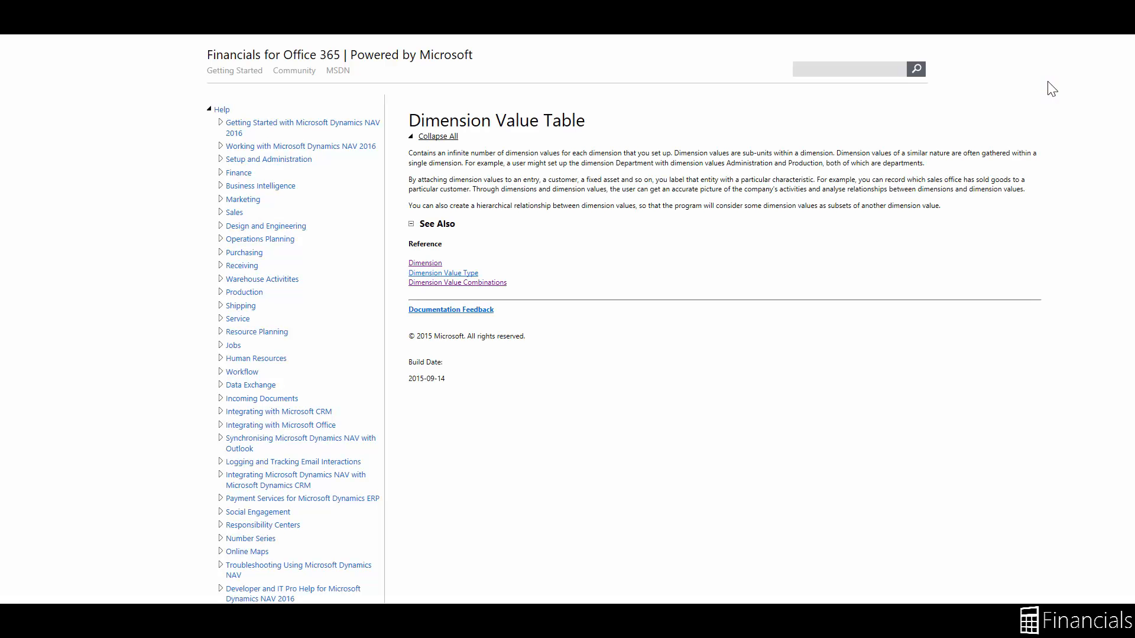
{"action": "left_click", "coordinate": [420, 263]}
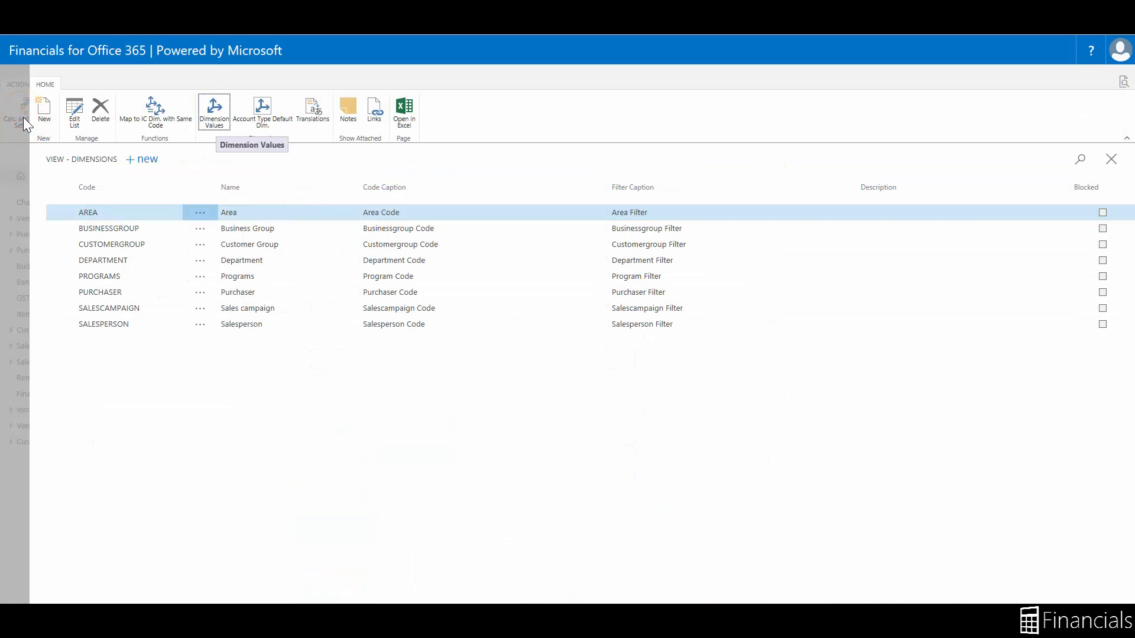
Consult the Global Dimension 2 Code help topic from General Ledger Setup and return to the setup page.
{"action": "left_click", "coordinate": [23, 117]}
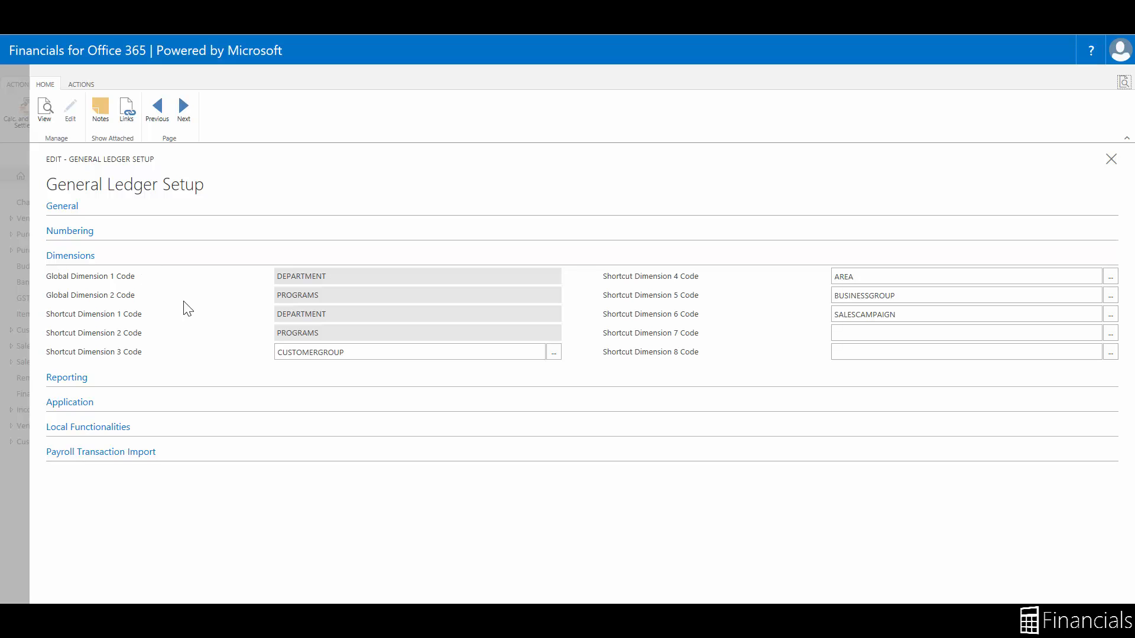
{"action": "left_click", "coordinate": [128, 297]}
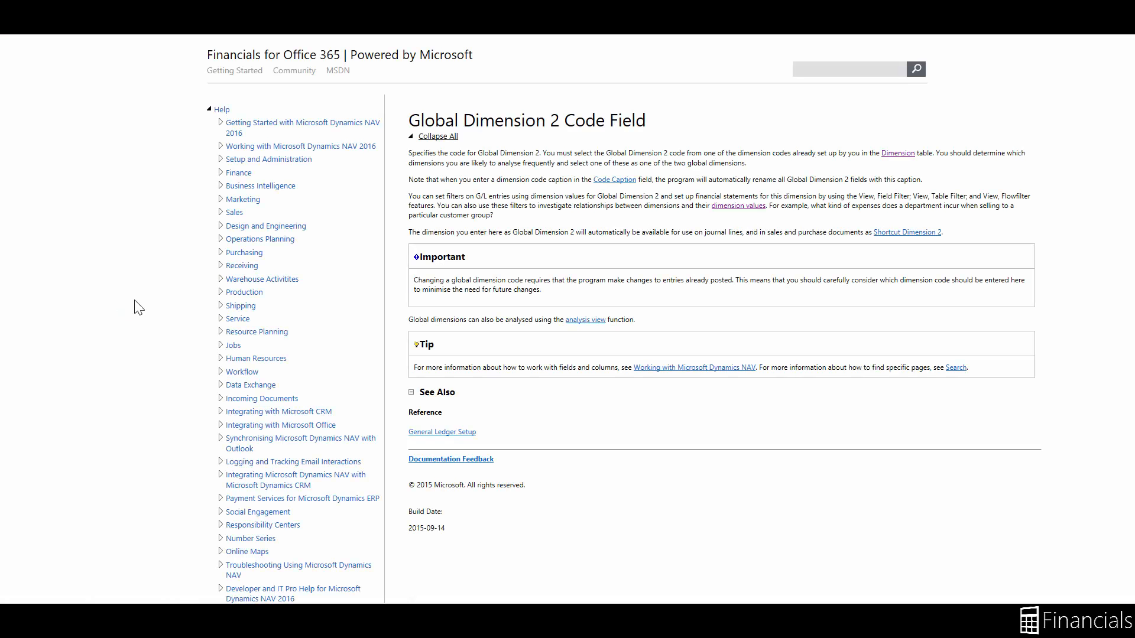
{"action": "left_click", "coordinate": [224, 19]}
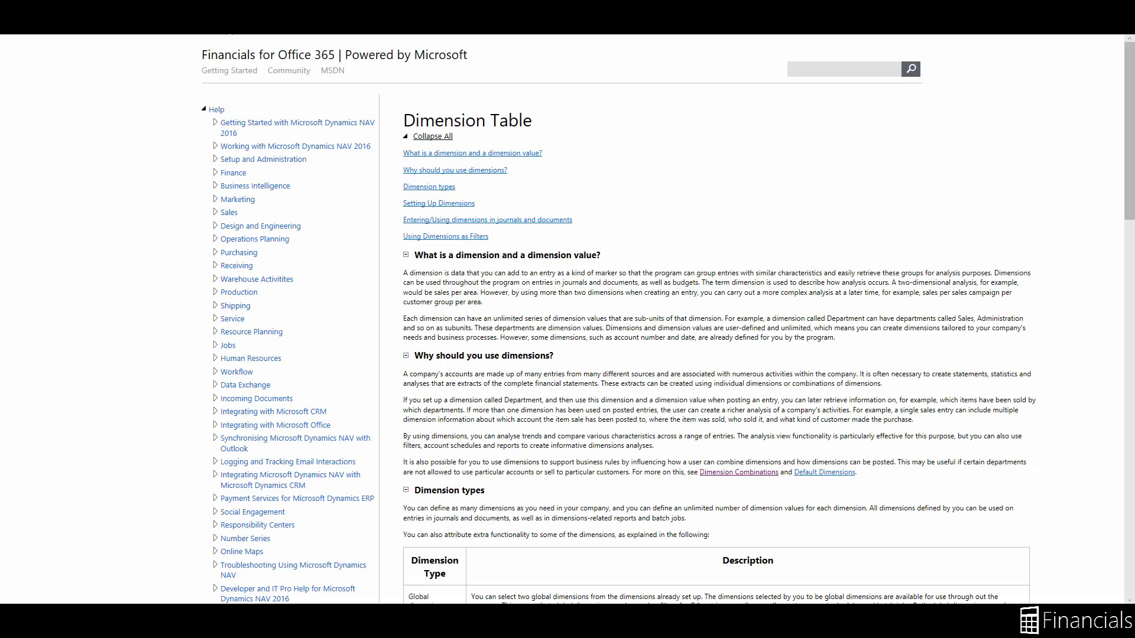
{"action": "left_click", "coordinate": [107, 19]}
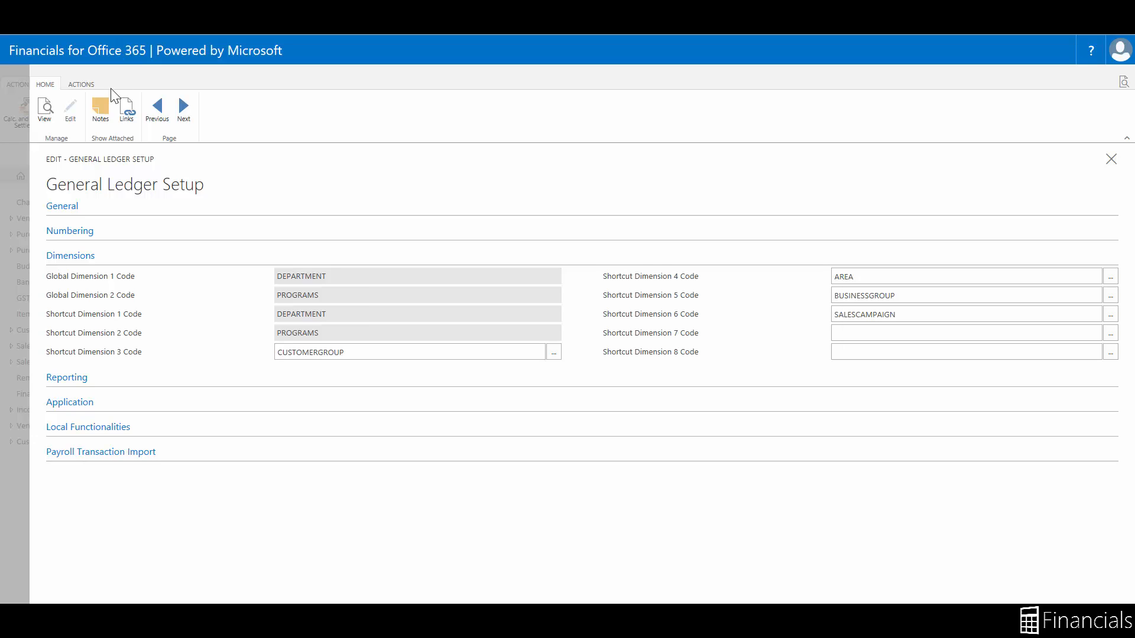